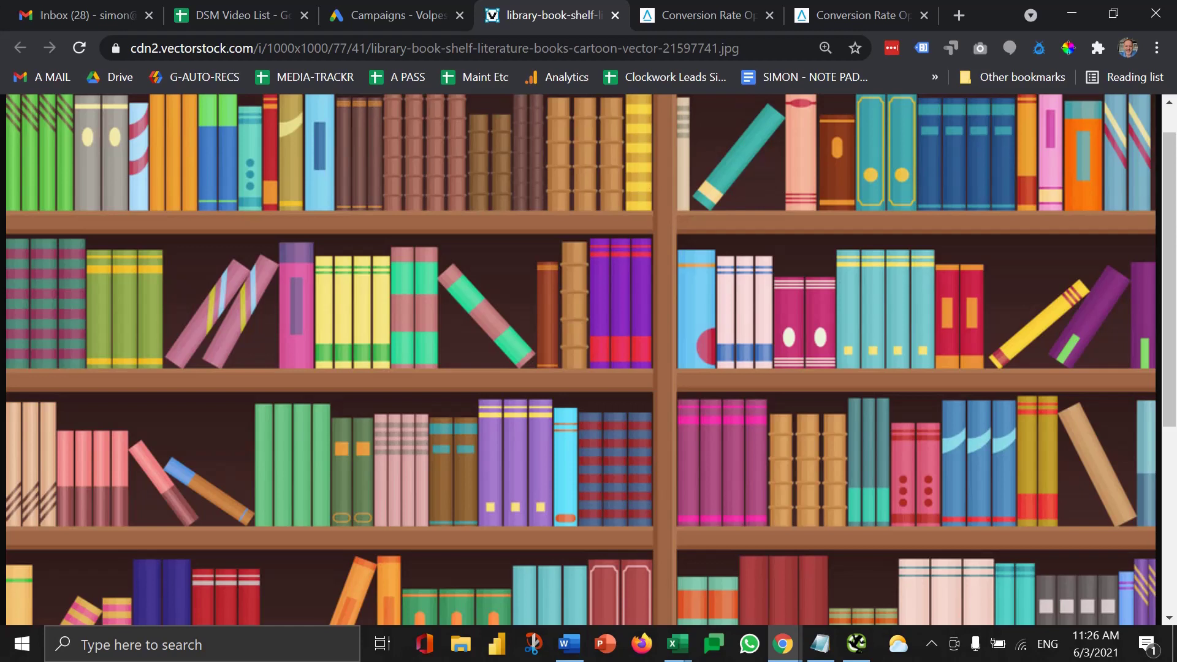
- Bring the algorithm.agency Conversion Rate Optimisation tab forward in Chrome
{"action": "left_click", "coordinate": [725, 5]}
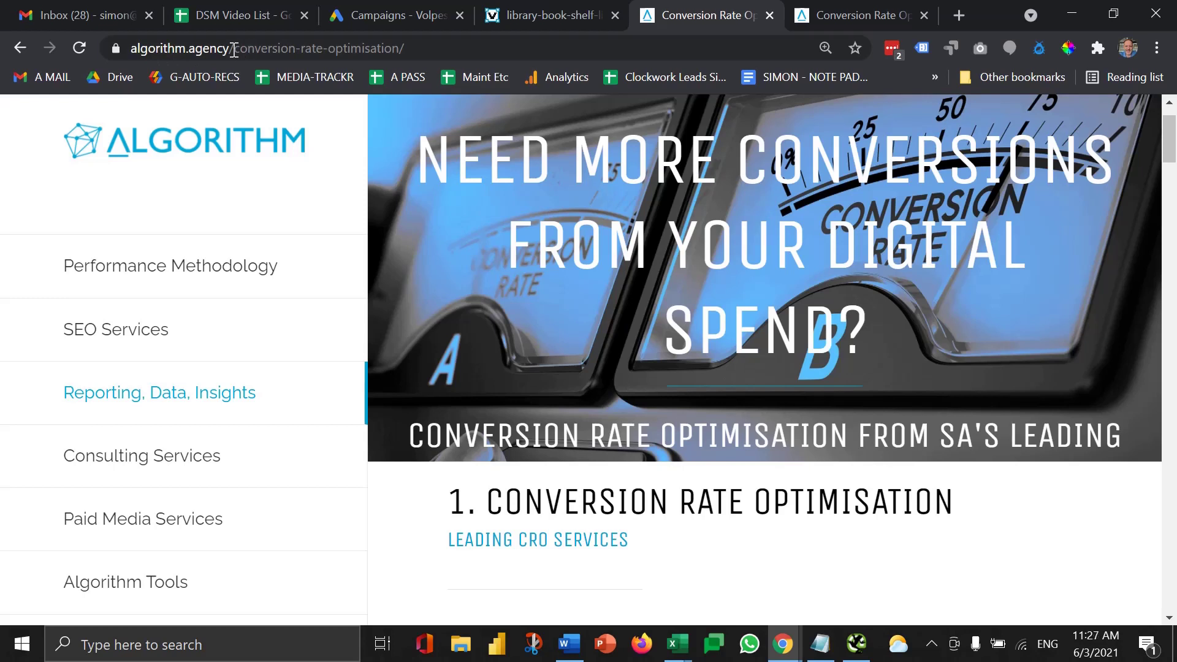
- Highlight the 'conversion-rate-optimisation/' slug in the address bar and scroll to the intro paragraph
{"action": "left_click_drag", "start_coordinate": [234, 49], "coordinate": [422, 56]}
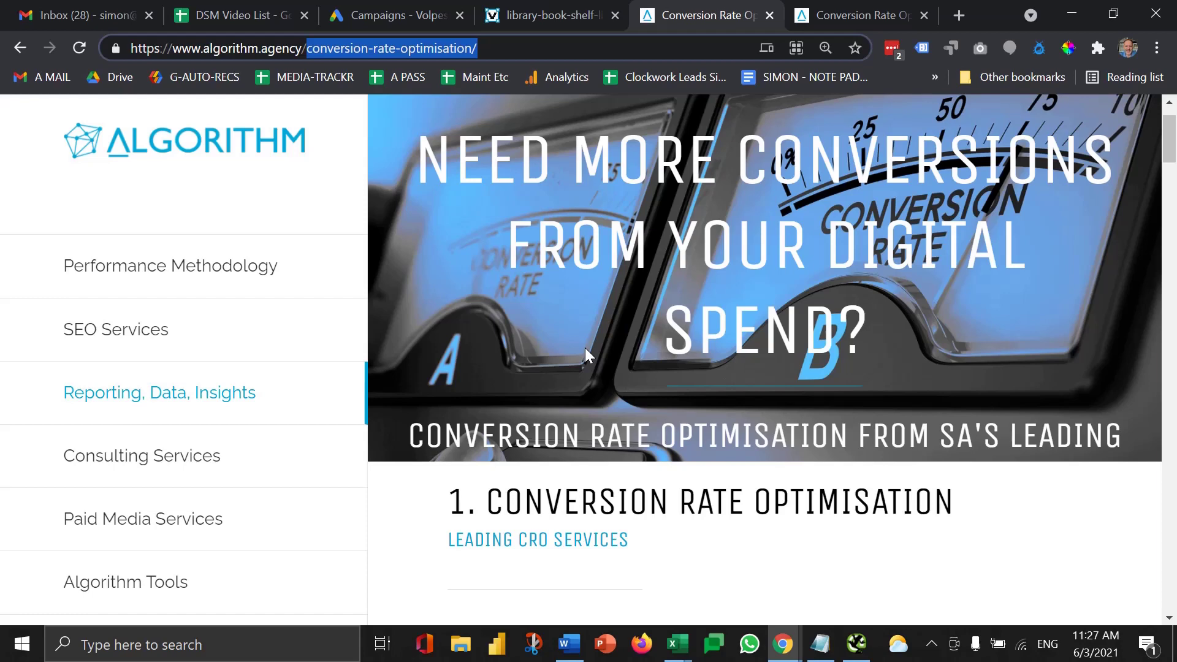
{"action": "scroll", "coordinate": [585, 347], "scroll_direction": "down", "scroll_amount": 3}
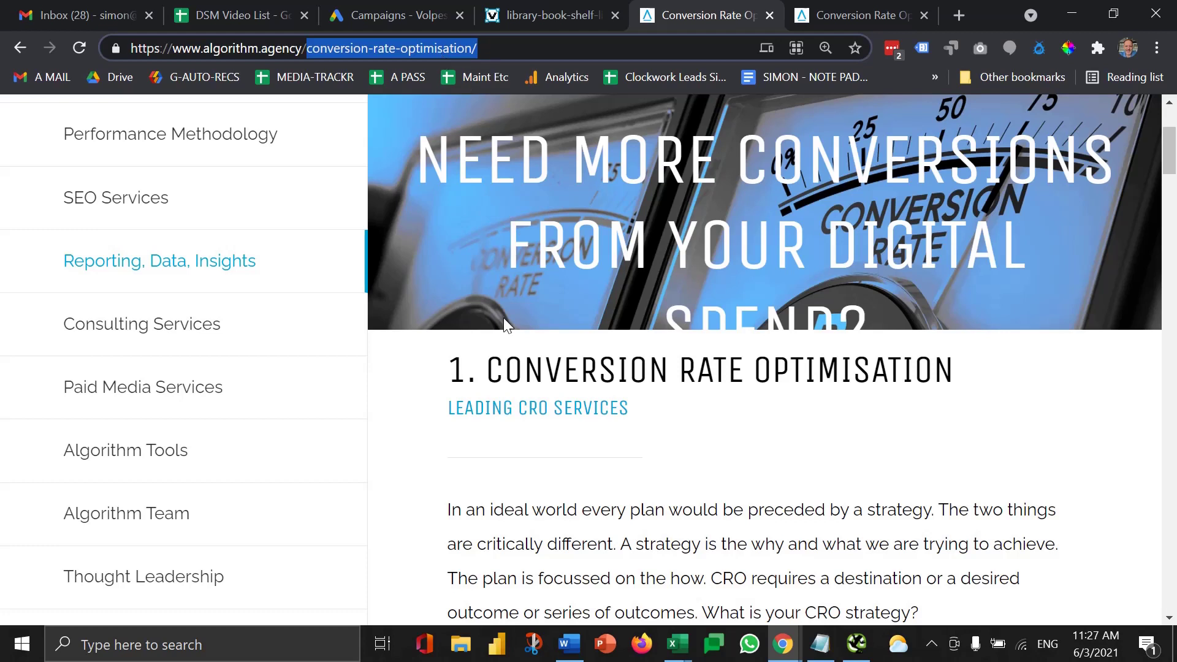
- Select the CONVERSION RATE OPTIMISATION page heading, then switch to the Word document
{"action": "left_click_drag", "start_coordinate": [490, 366], "coordinate": [970, 370]}
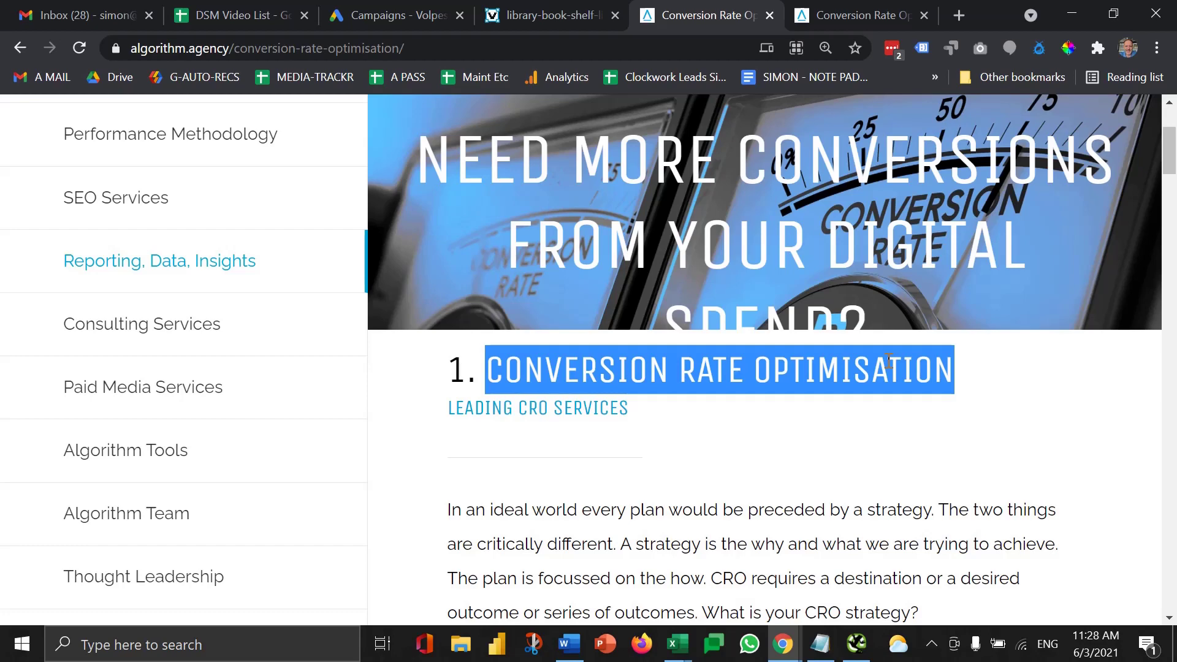
{"action": "key", "text": "alt+Tab"}
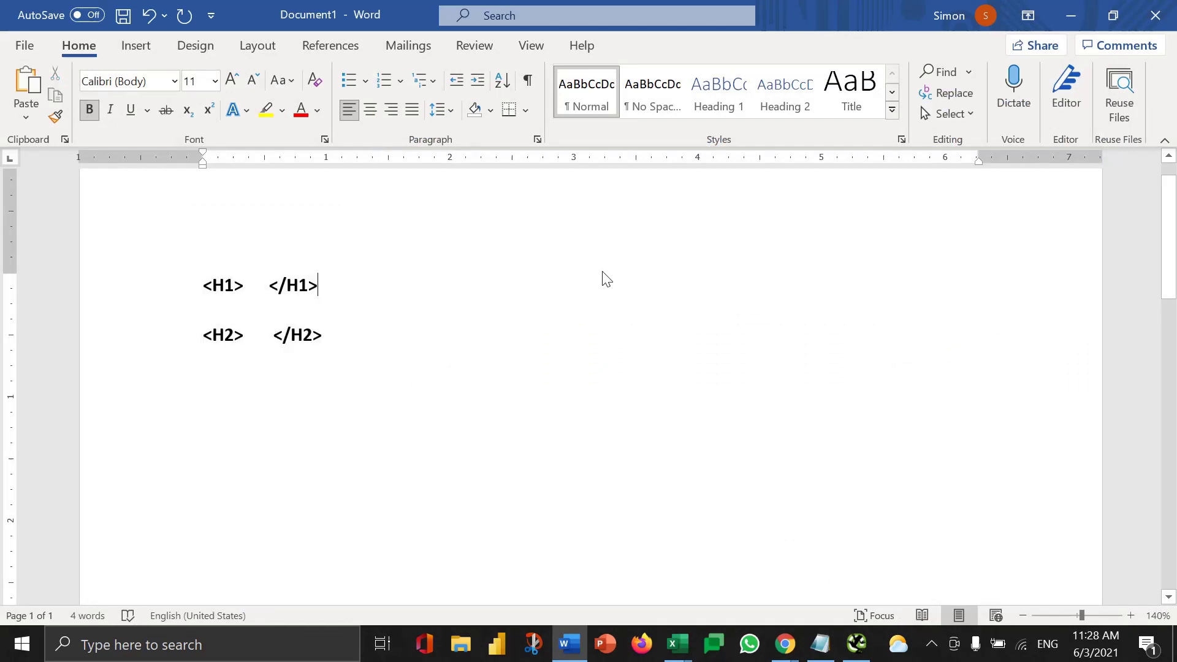
{"action": "left_click", "coordinate": [602, 273]}
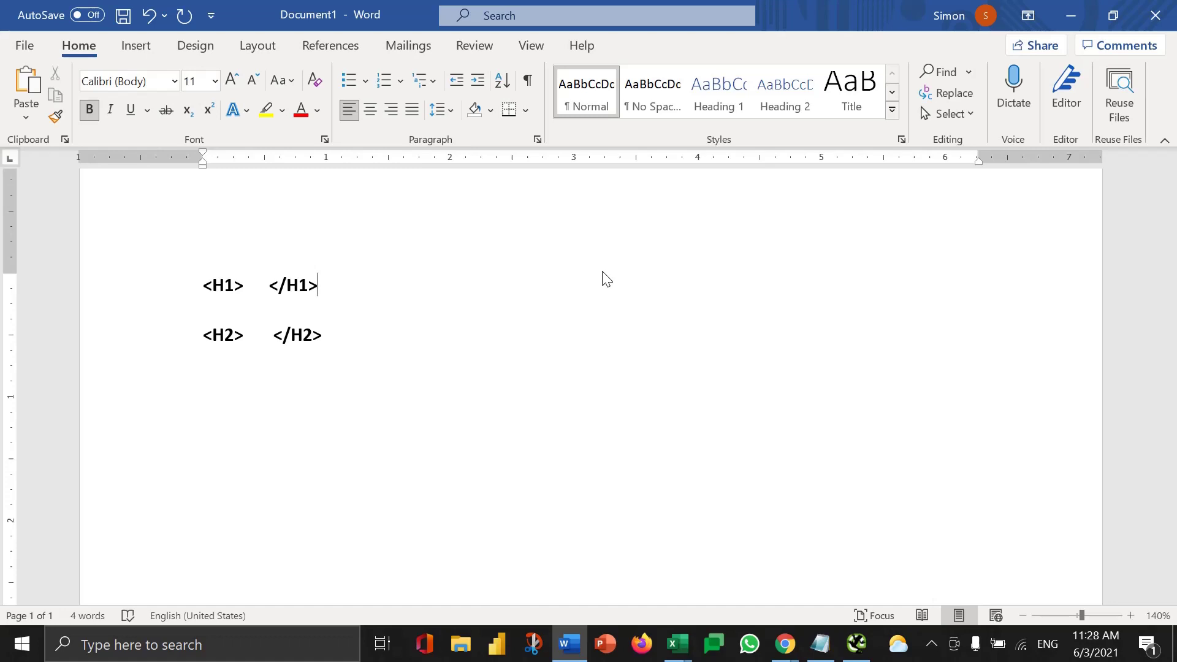
- Type CONVERSION RATE OPTIMISATION inside the empty H1 tags, correcting the typo
{"action": "left_click", "coordinate": [248, 293]}
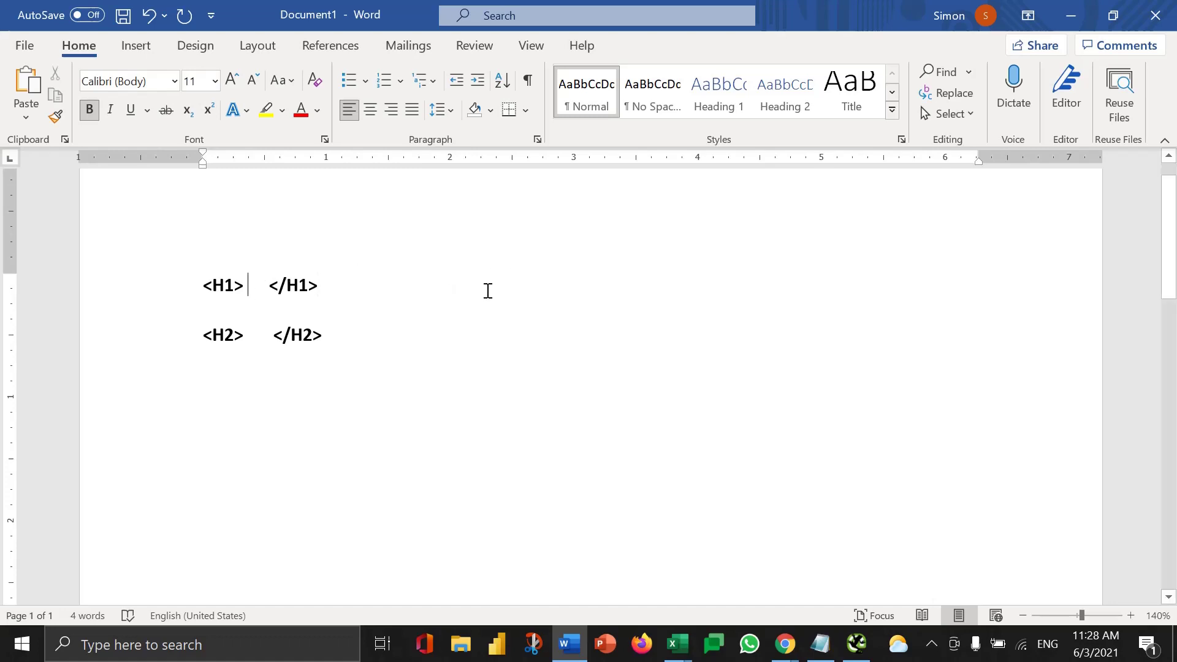
{"action": "type", "text": "CONVERSION RATE OPTOIM"}
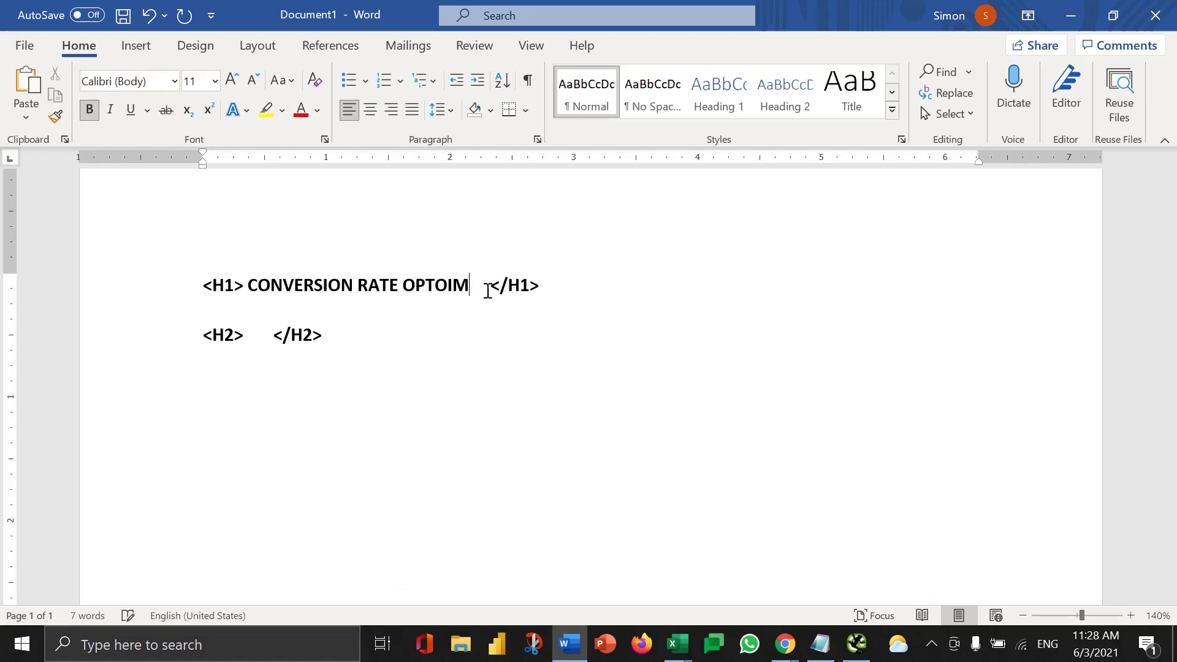
{"action": "key", "text": "BackSpace"}
{"action": "key", "text": "BackSpace"}
{"action": "key", "text": "BackSpace"}
{"action": "type", "text": "IMISATION"}
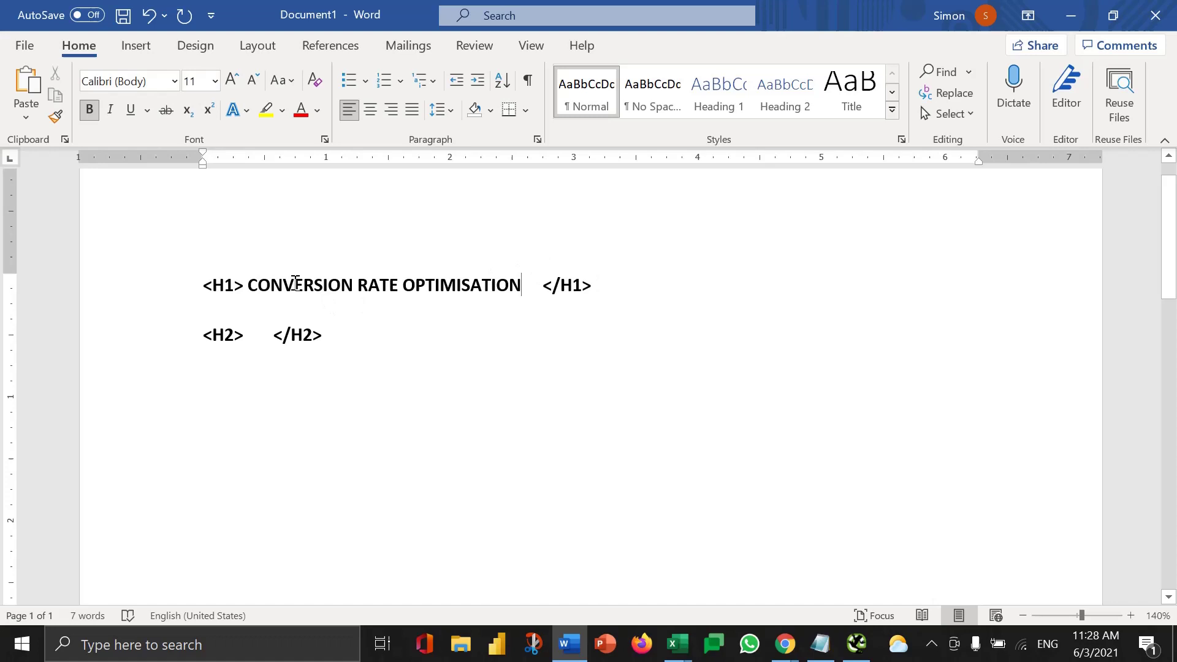
- Remove the extra spaces so the line reads <H1>CONVERSION RATE OPTIMISATION</H1>
{"action": "left_click", "coordinate": [249, 283]}
{"action": "key", "text": "BackSpace"}
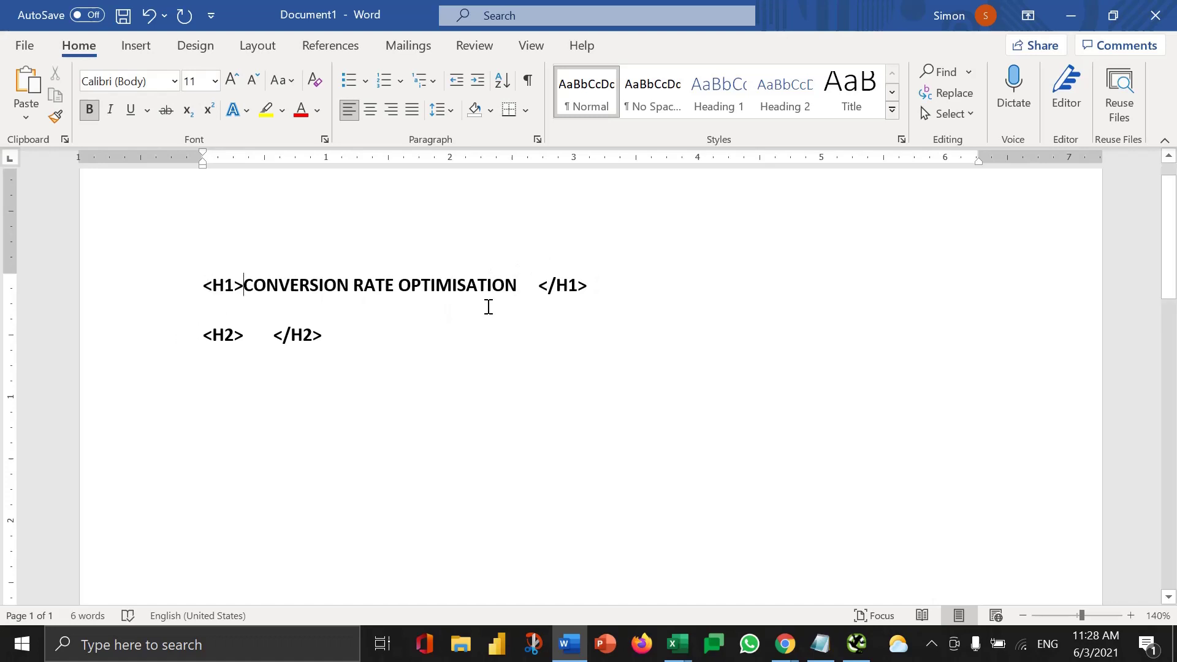
{"action": "left_click", "coordinate": [532, 287]}
{"action": "key", "text": "BackSpace"}
{"action": "key", "text": "BackSpace"}
{"action": "key", "text": "BackSpace"}
{"action": "key", "text": "BackSpace"}
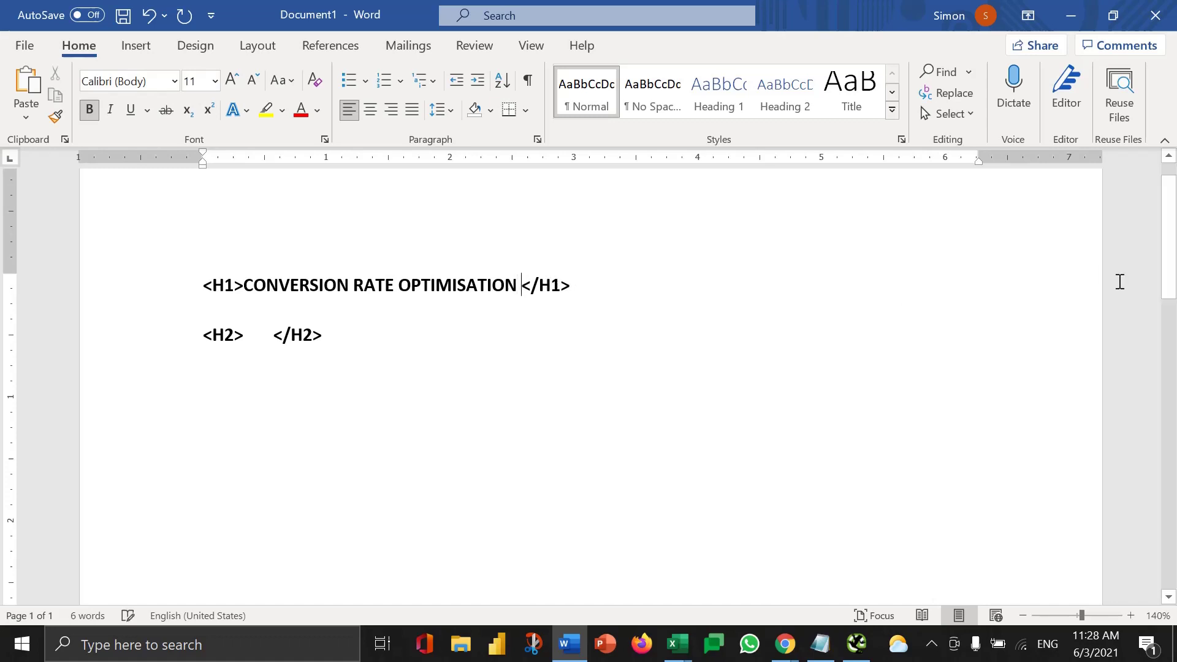
{"action": "key", "text": "Delete"}
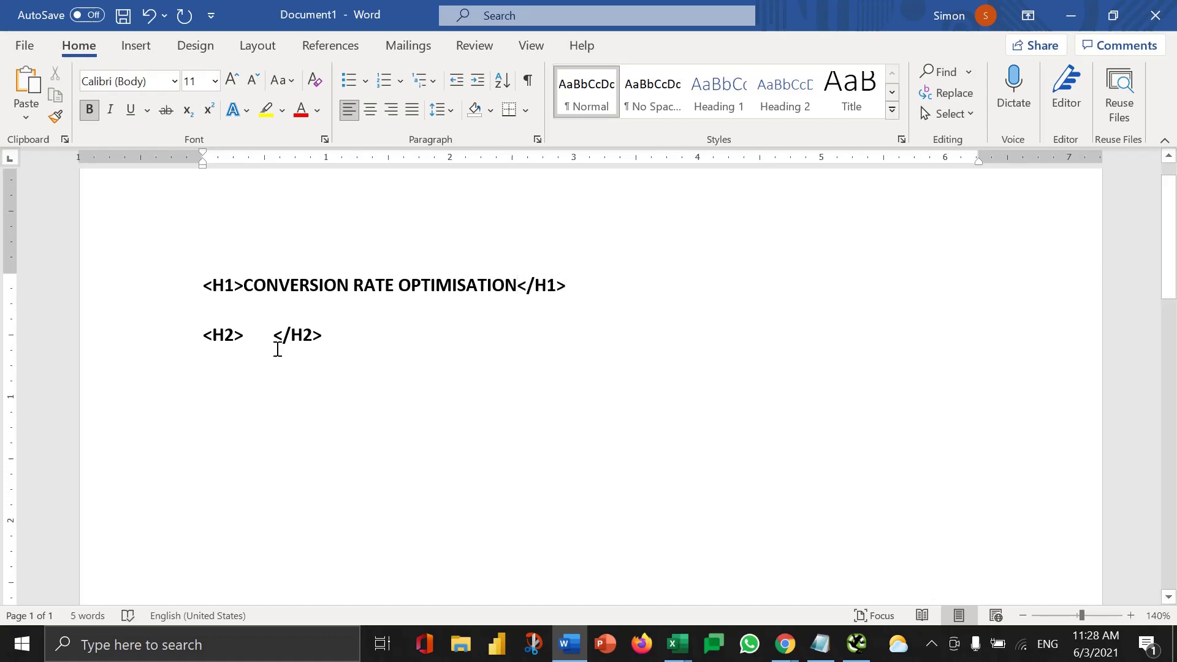
{"action": "left_click", "coordinate": [273, 336]}
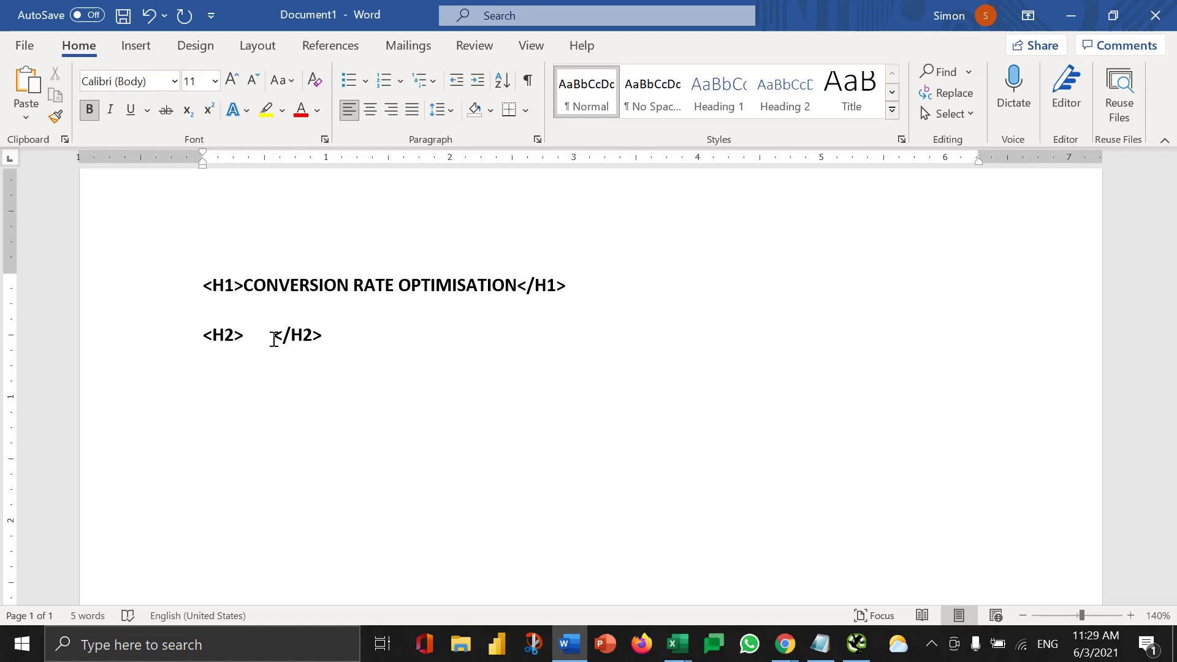
- Clear the gap between the H2 tags and fill in CONVERSION RATE OPTIMISATION EXPLAINED
{"action": "key", "text": "BackSpace"}
{"action": "key", "text": "BackSpace"}
{"action": "key", "text": "BackSpace"}
{"action": "key", "text": "BackSpace"}
{"action": "key", "text": "BackSpace"}
{"action": "key", "text": "BackSpace"}
{"action": "key", "text": "BackSpace"}
{"action": "key", "text": "BackSpace"}
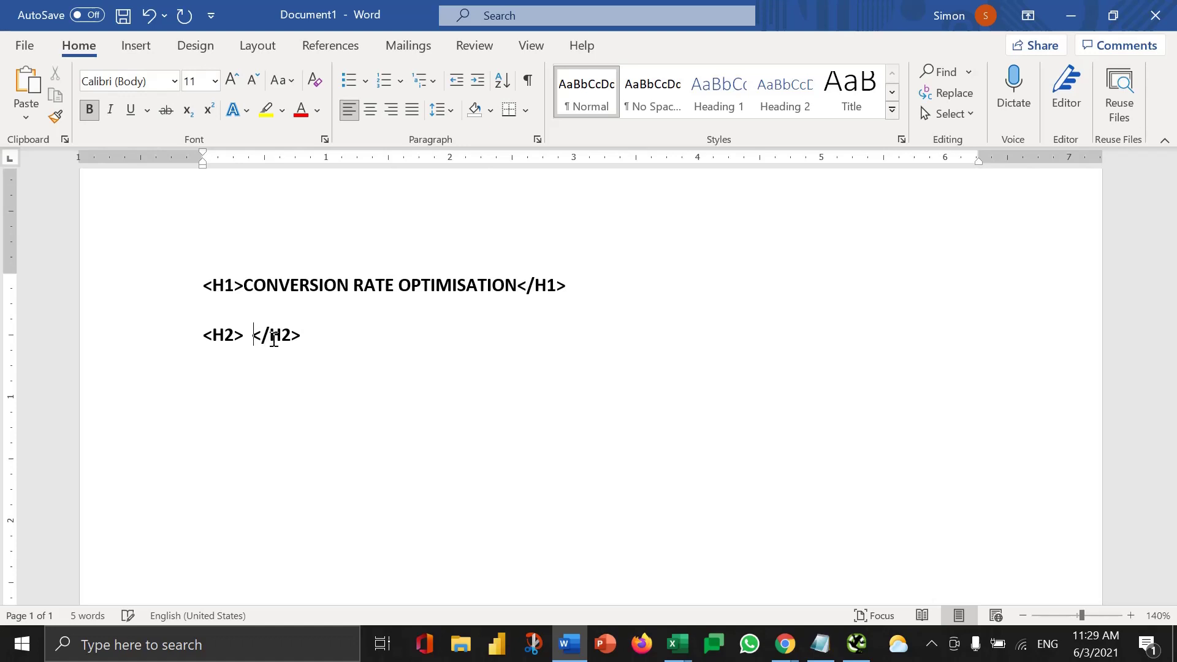
{"action": "key", "text": "BackSpace"}
{"action": "type", "text": "CONVERSIO"}
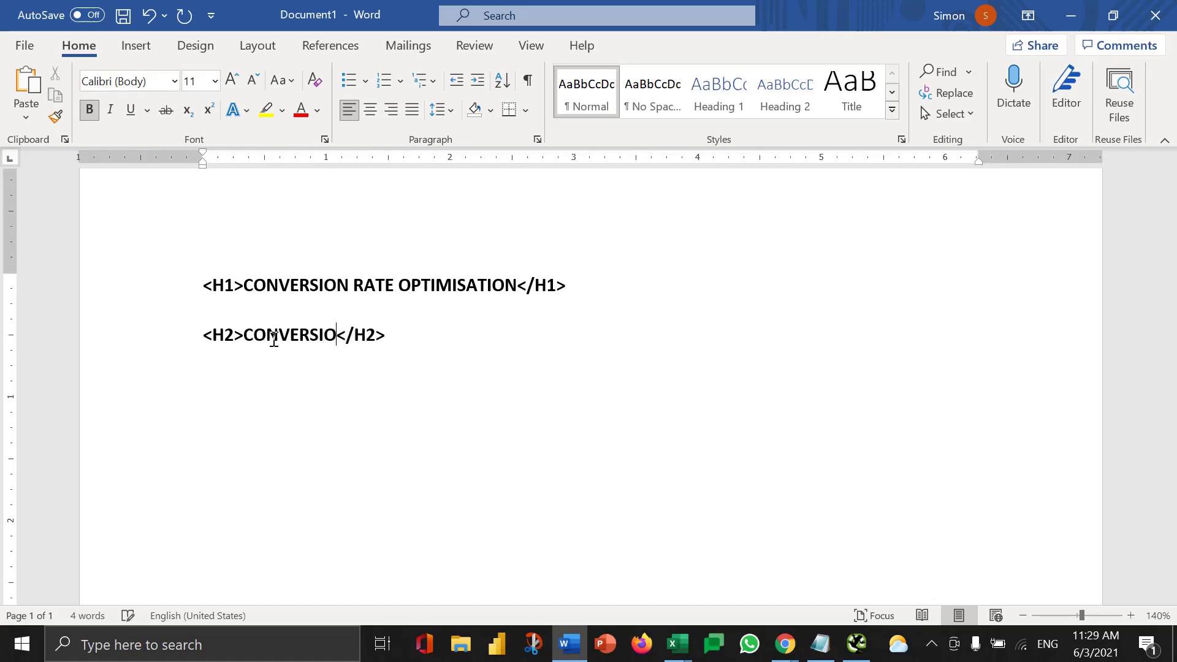
{"action": "type", "text": "N RATE OPTIM"}
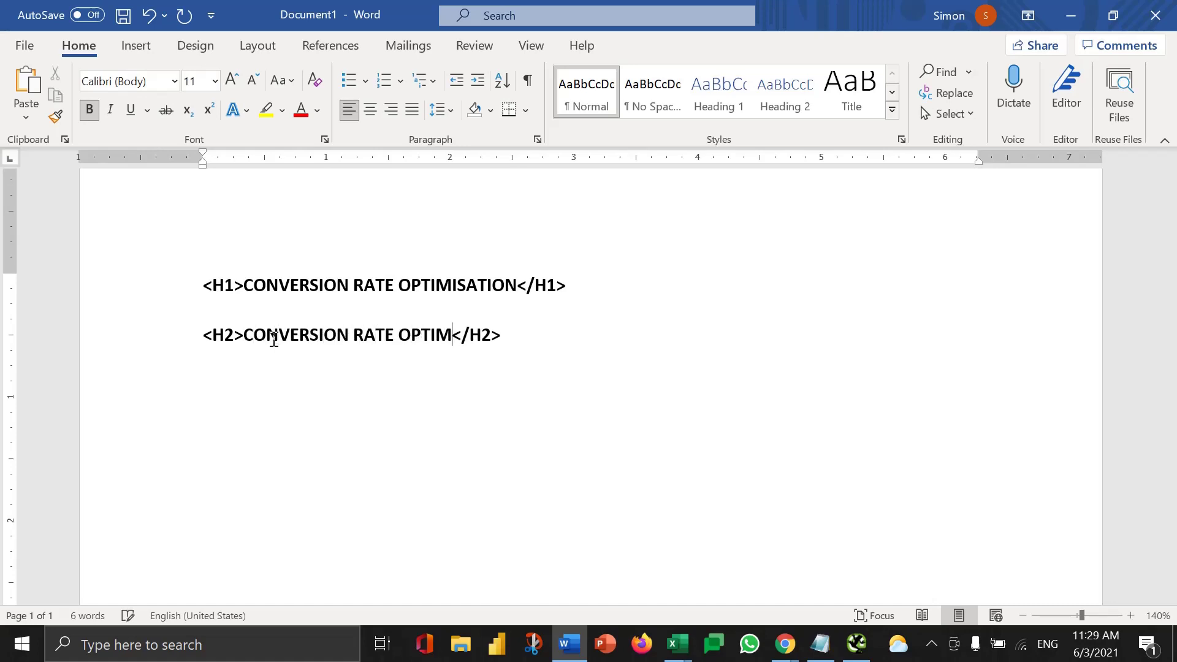
{"action": "type", "text": "ISATION EXP"}
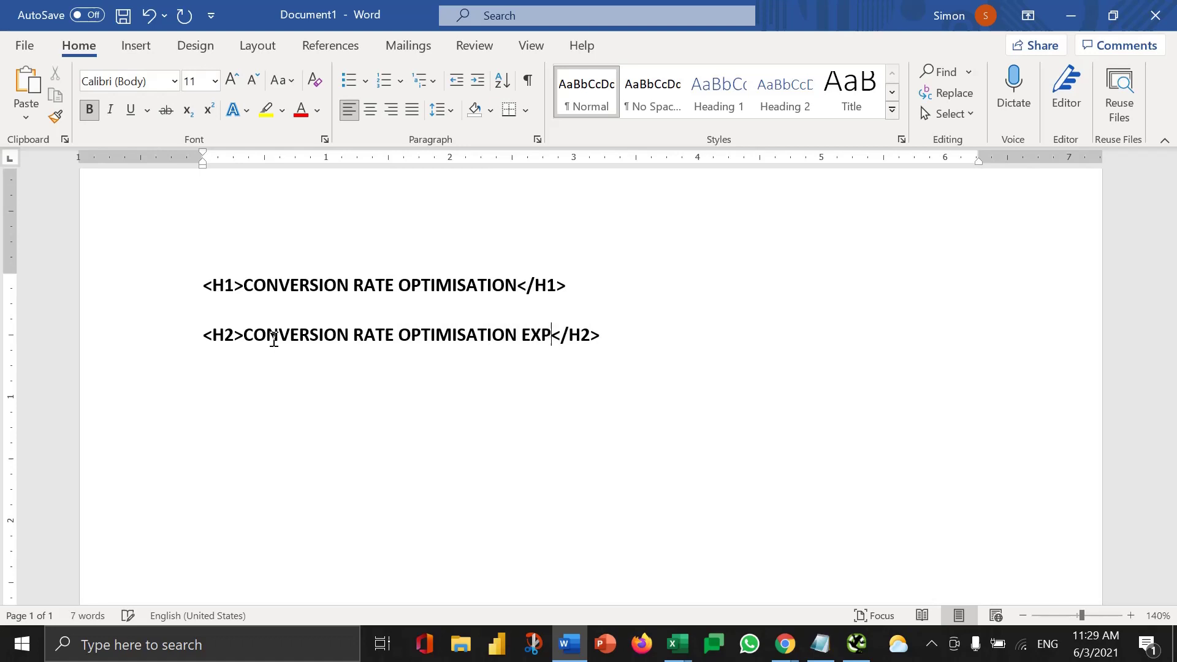
{"action": "type", "text": "LAINED"}
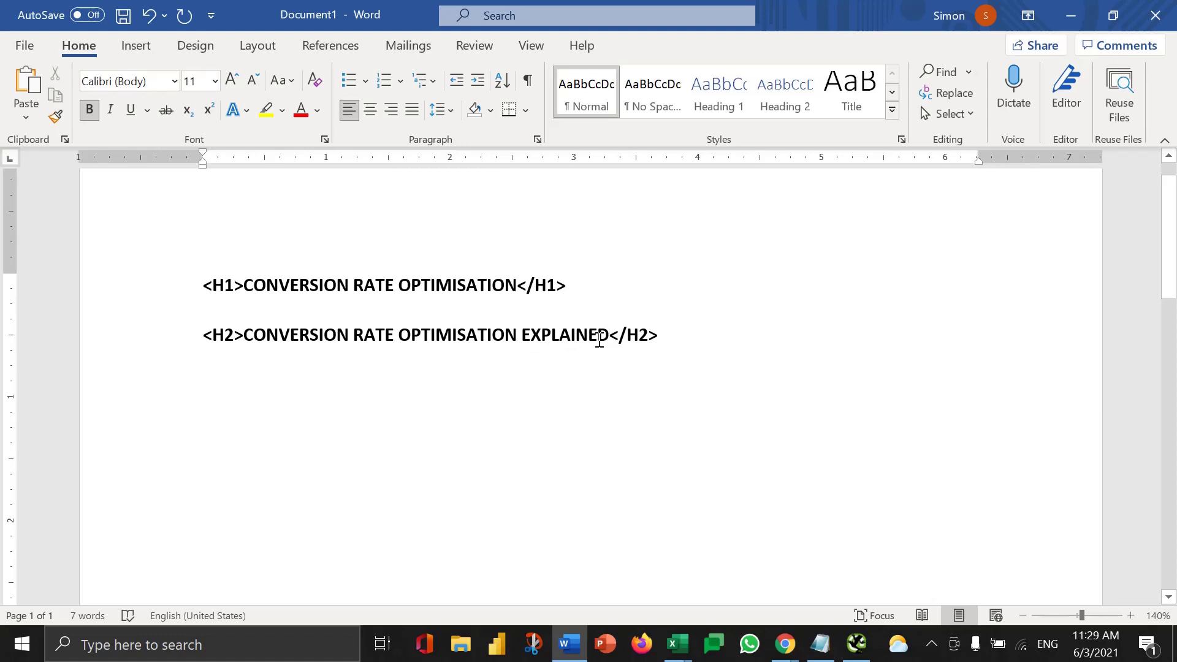
{"action": "left_click", "coordinate": [687, 333]}
- Add a new line below the H2 heading reading <H3>CONVERSION, fixing typos and the missing >
{"action": "key", "text": "Return"}
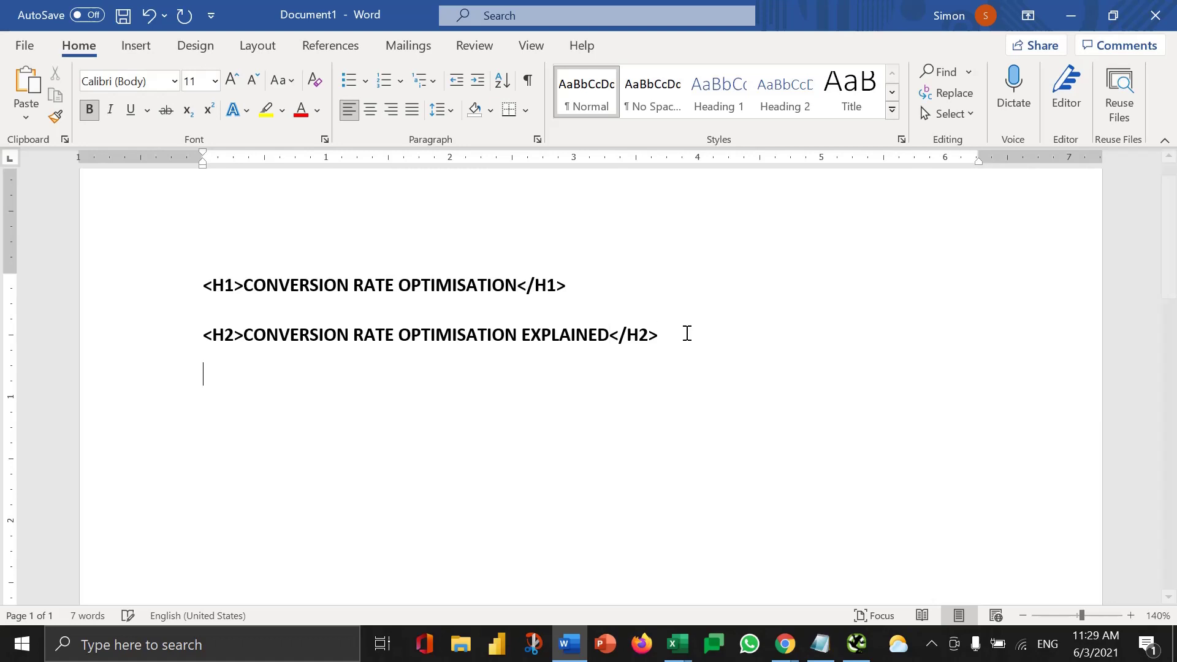
{"action": "type", "text": "<H3CONVERSION"}
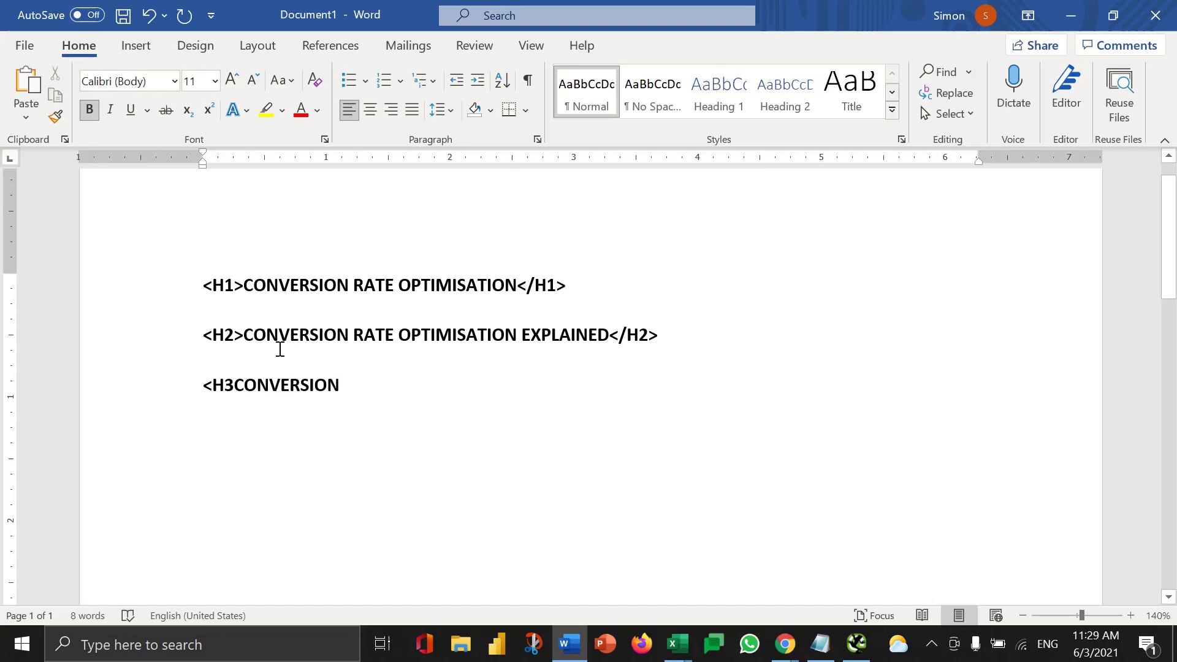
{"action": "left_click", "coordinate": [234, 385]}
{"action": "type", "text": ">"}
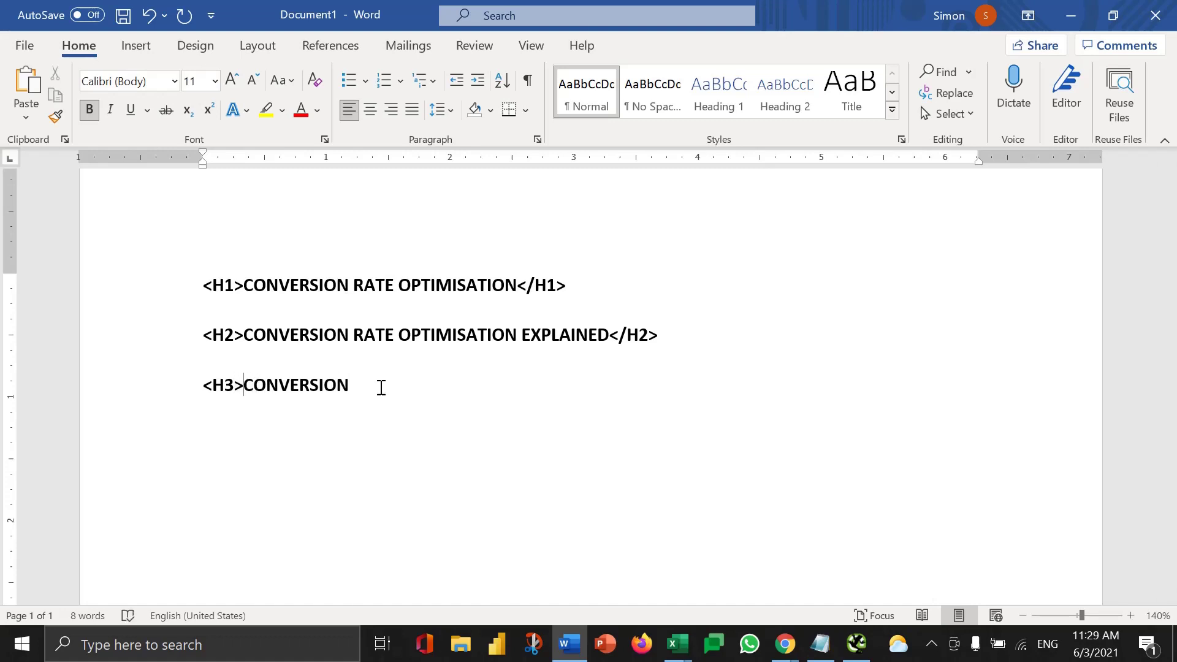